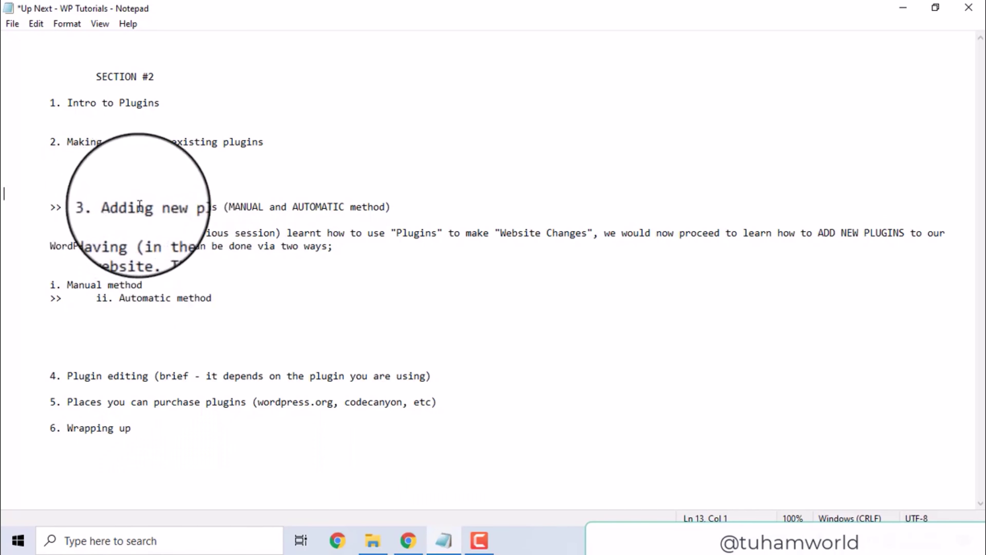
Delete the tab after '>>' so 'ii. Automatic method' sits flush below Manual method.
left_click_drag(136, 206, 182, 207)
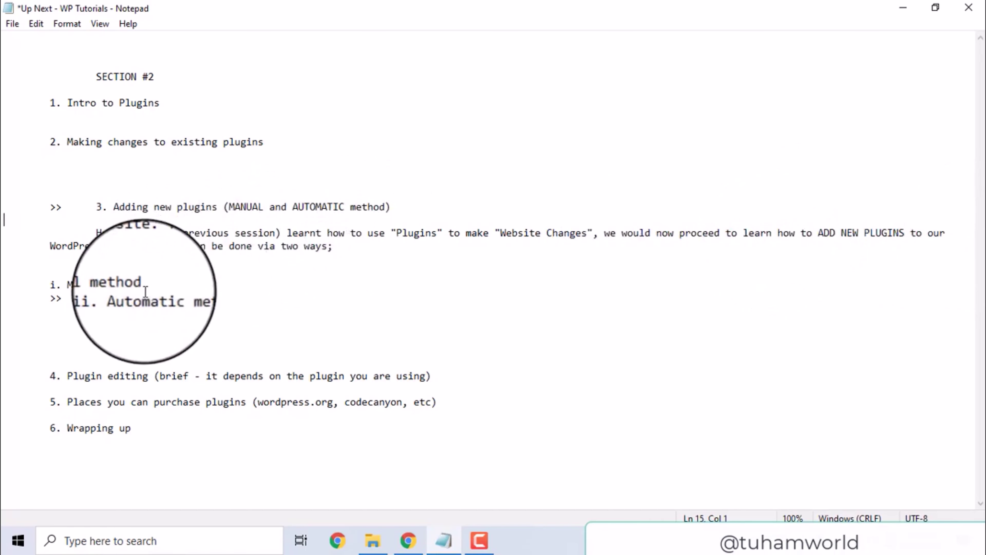
left_click(91, 299)
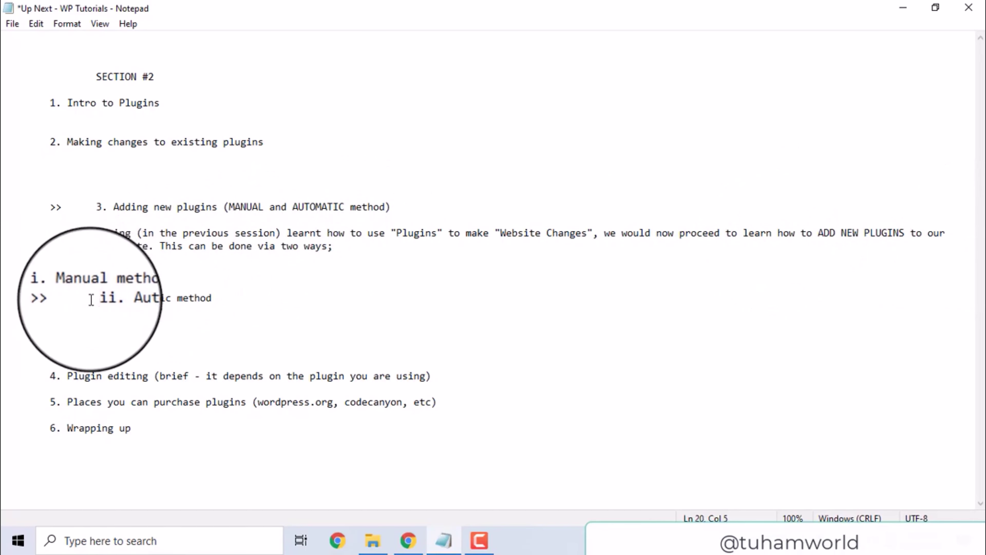
key("BackSpace")
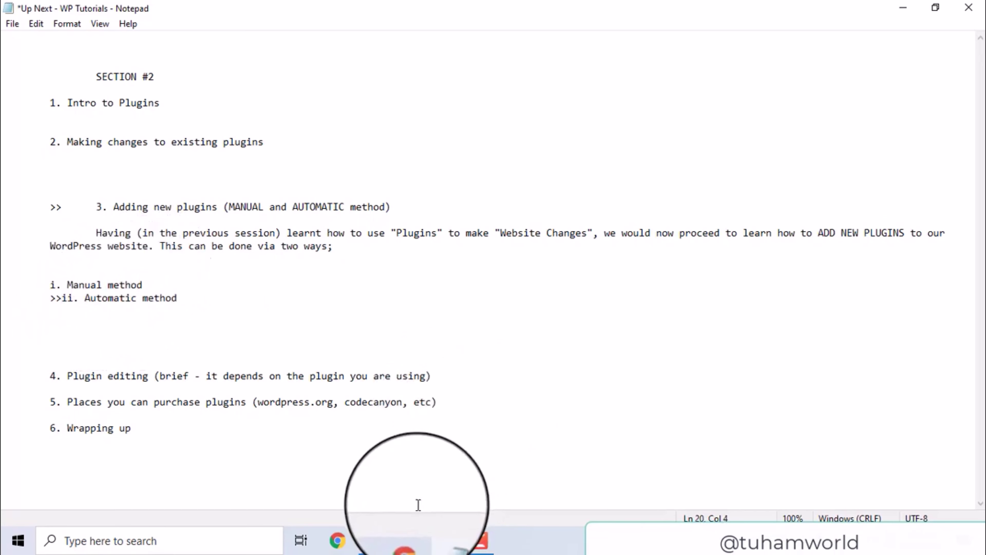
double_click(125, 285)
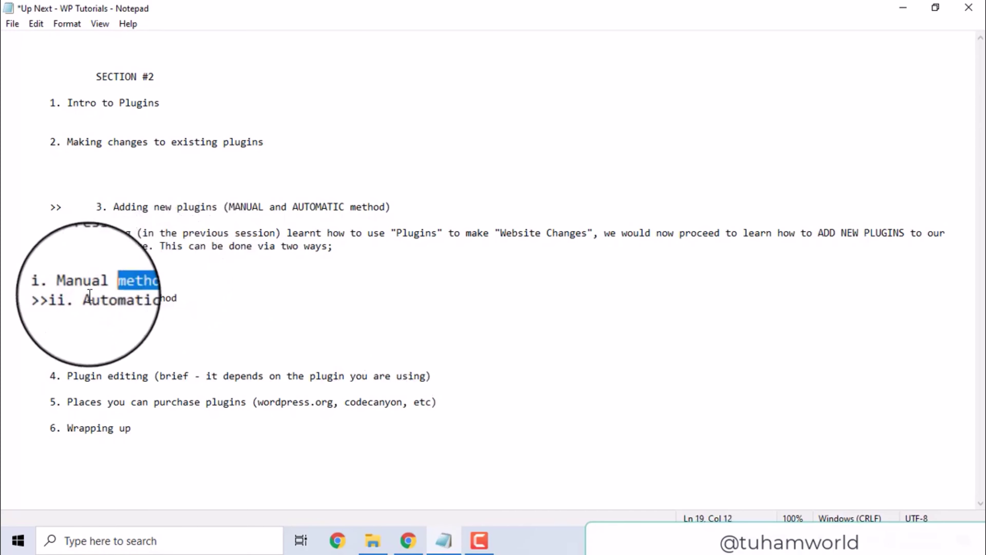
left_click_drag(50, 298, 74, 298)
left_click(85, 285)
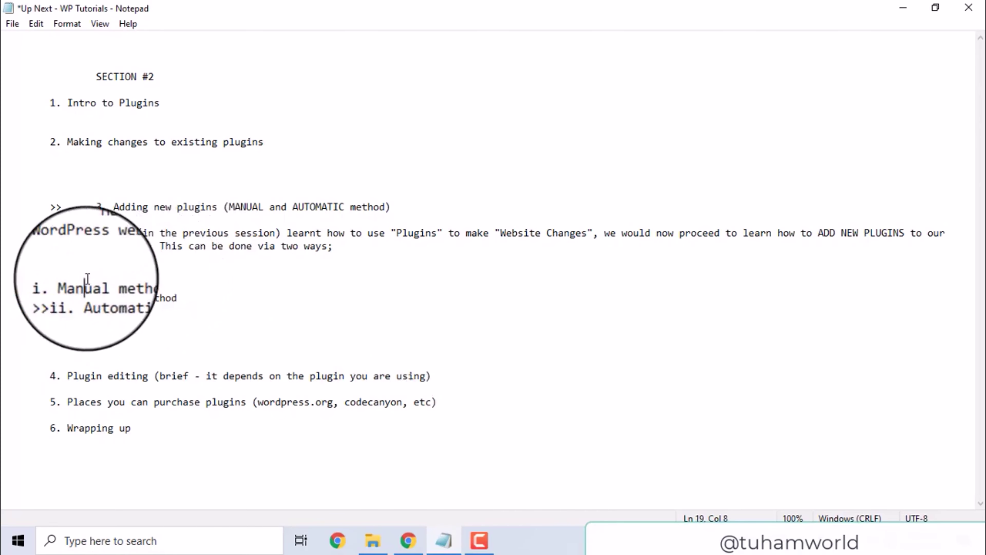
In Chrome, go from the Plugins section of the WordPress admin to its Add New page.
left_click(411, 540)
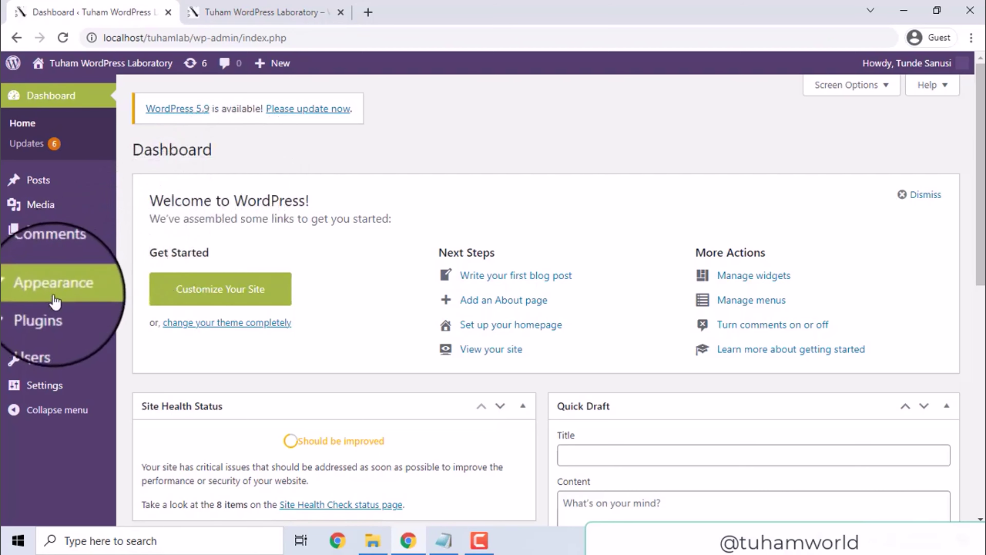
left_click(49, 311)
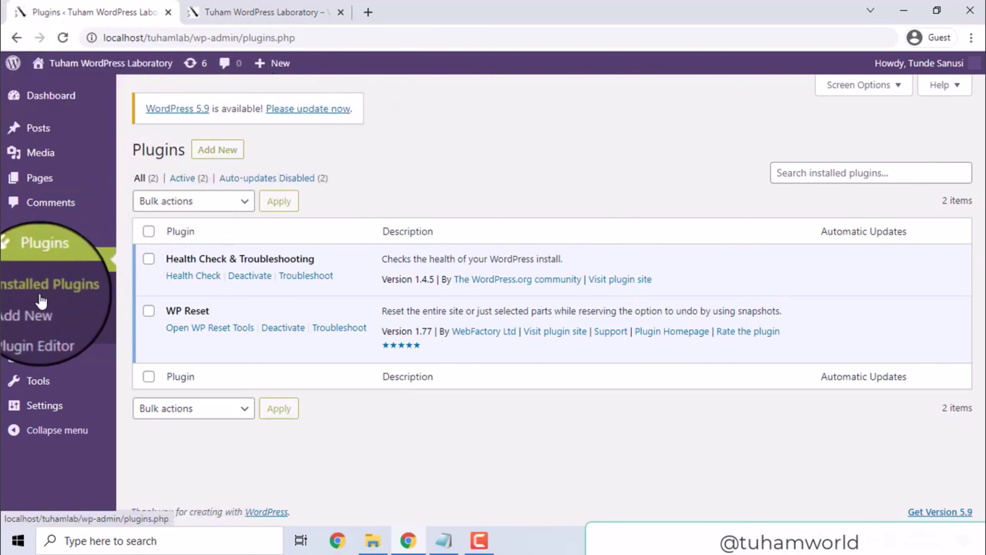
left_click(219, 153)
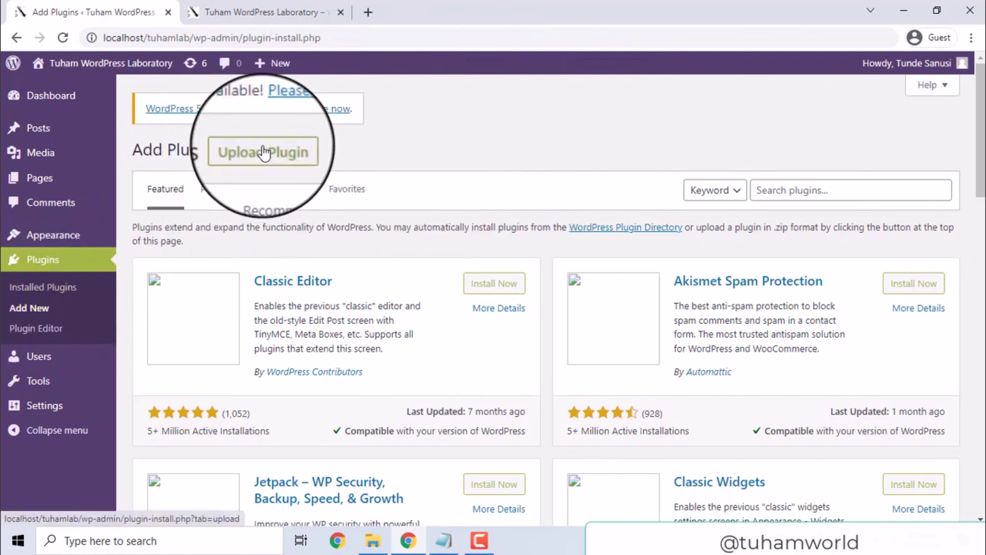
Select everest-forms.1.7.0.1.zip as the file in the Upload Plugin form.
left_click(263, 151)
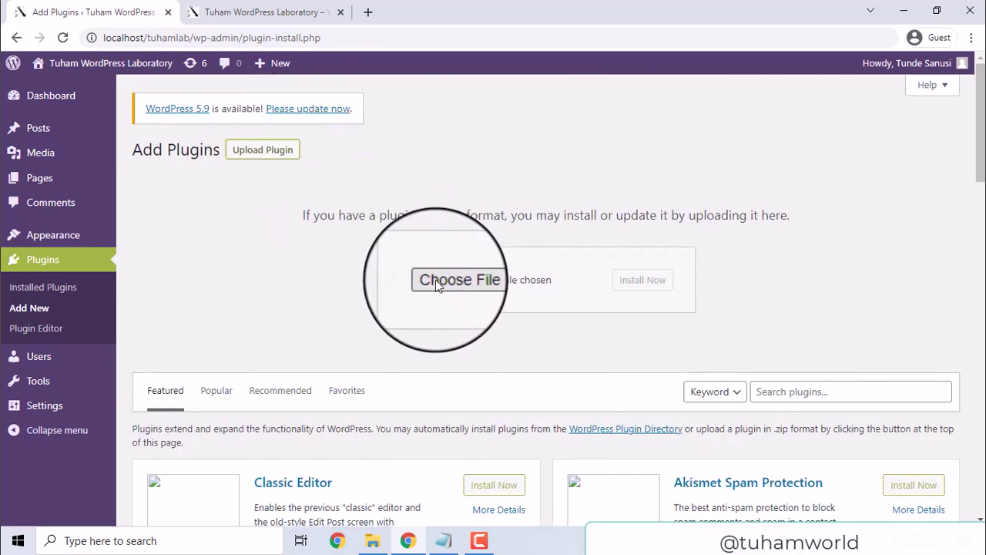
left_click(451, 282)
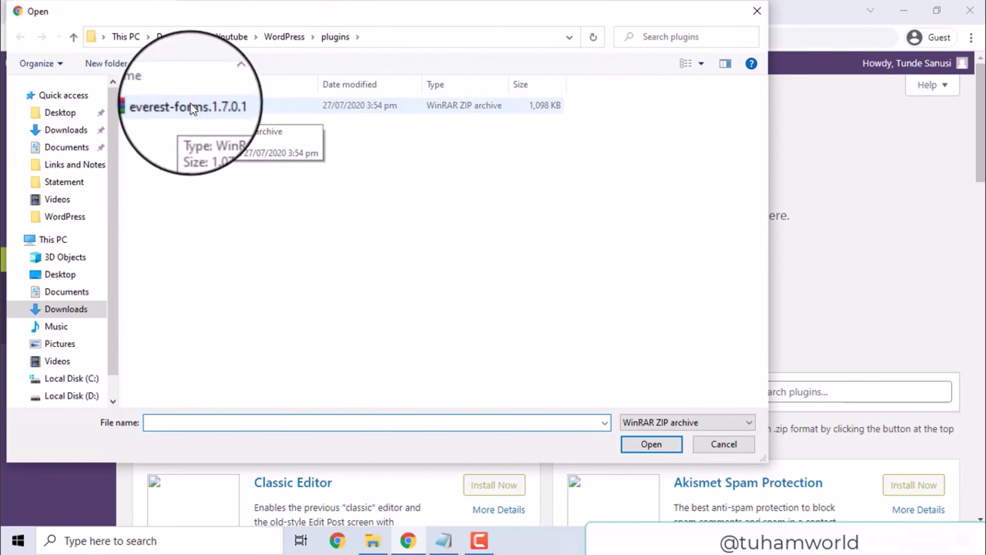
double_click(180, 105)
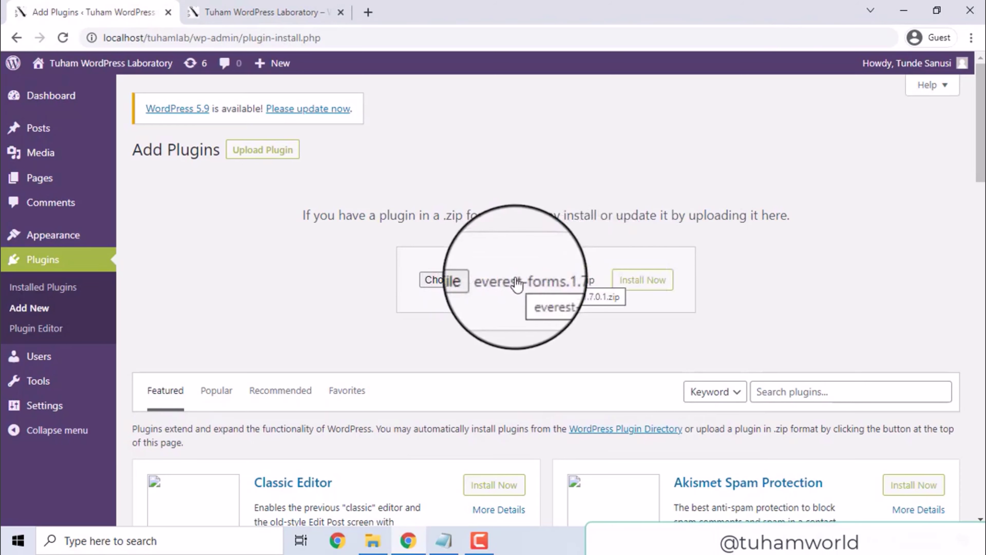
Install the Everest Forms plugin from the zip, then activate it.
left_click(655, 288)
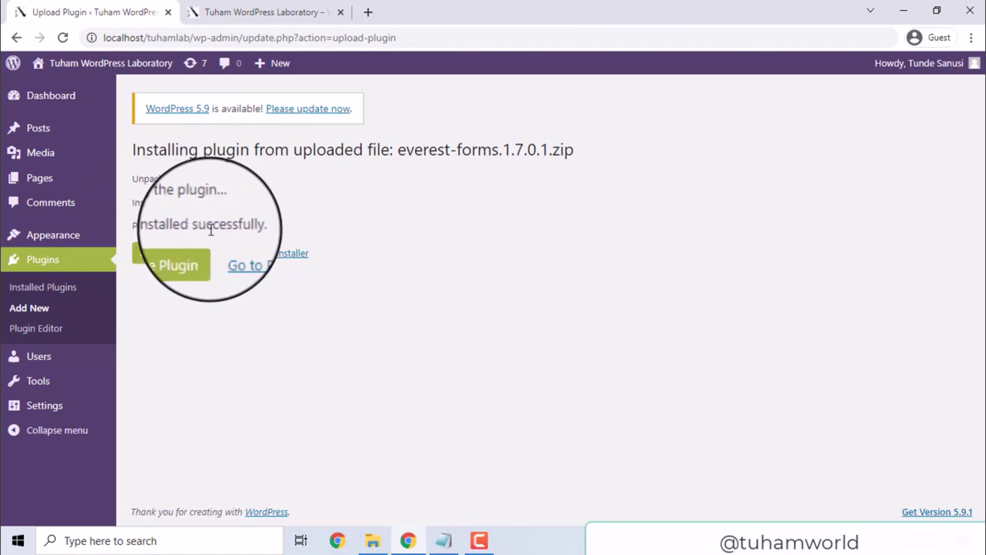
left_click(186, 253)
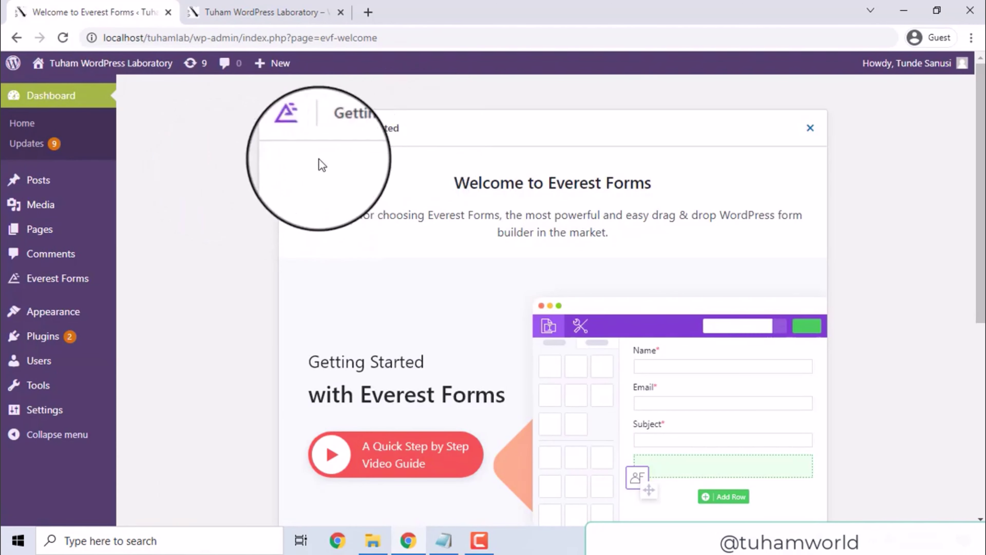
Scroll the Everest Forms welcome page to the Create Your First Form and Read The Full Guide cards.
scroll(974, 116, "down", 3)
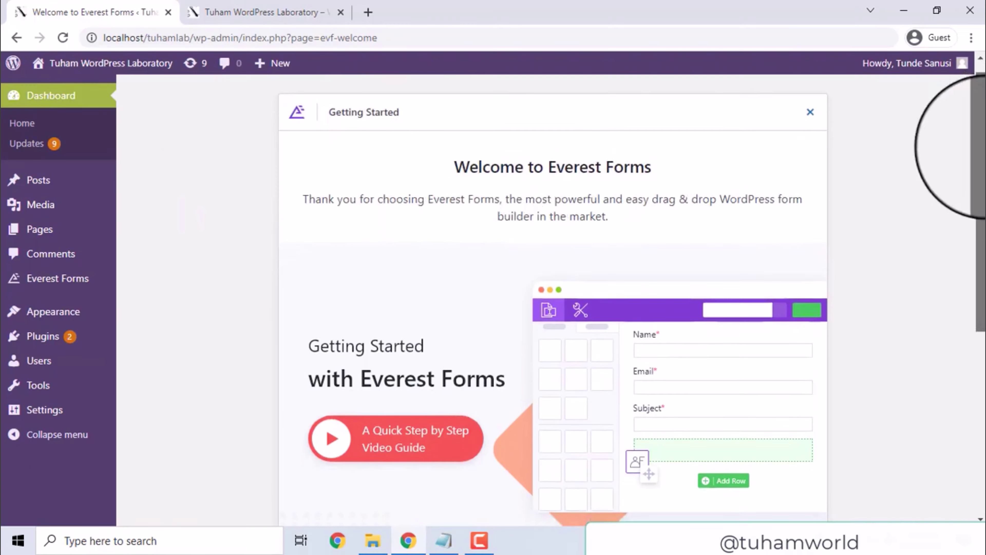
scroll(976, 93, "up", 3)
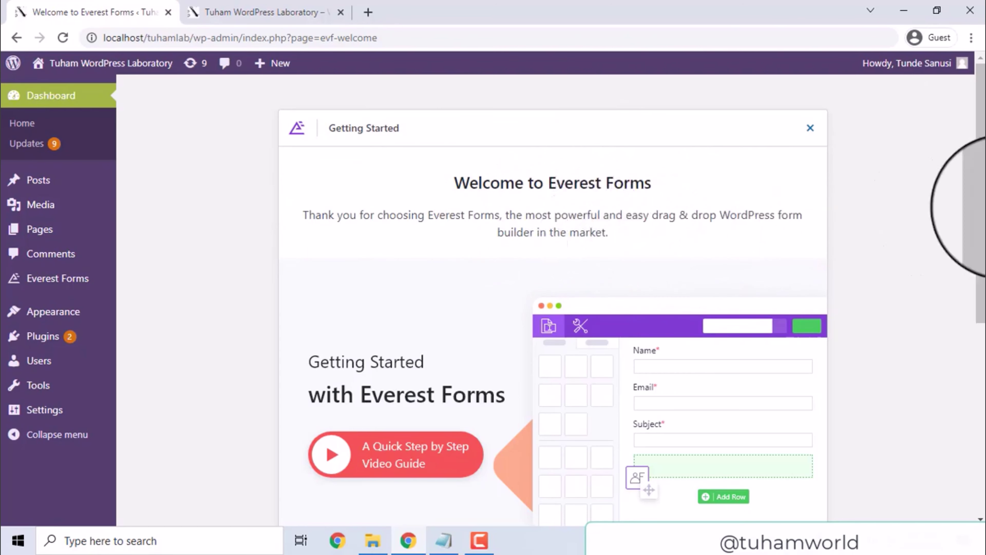
mouse_move(448, 397)
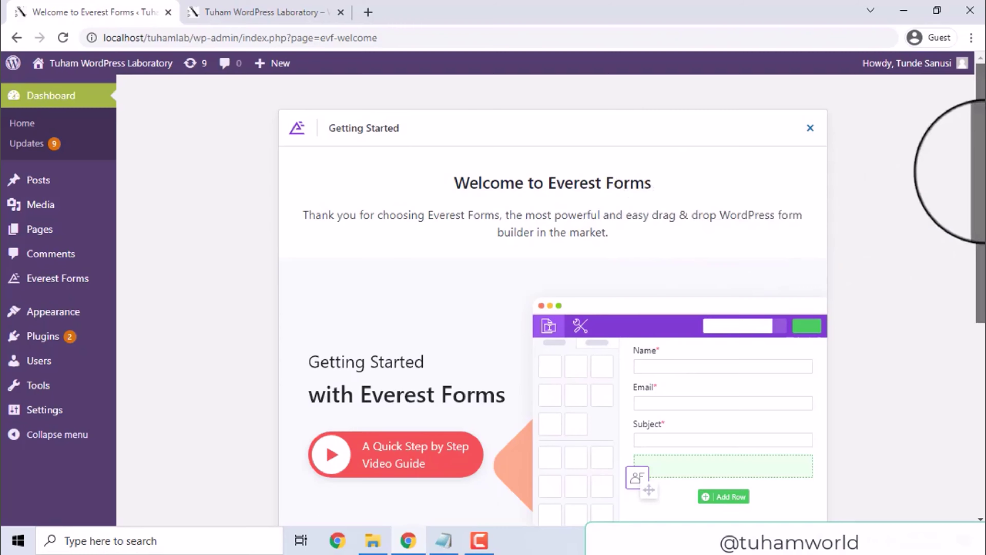
left_click_drag(981, 187, 981, 128)
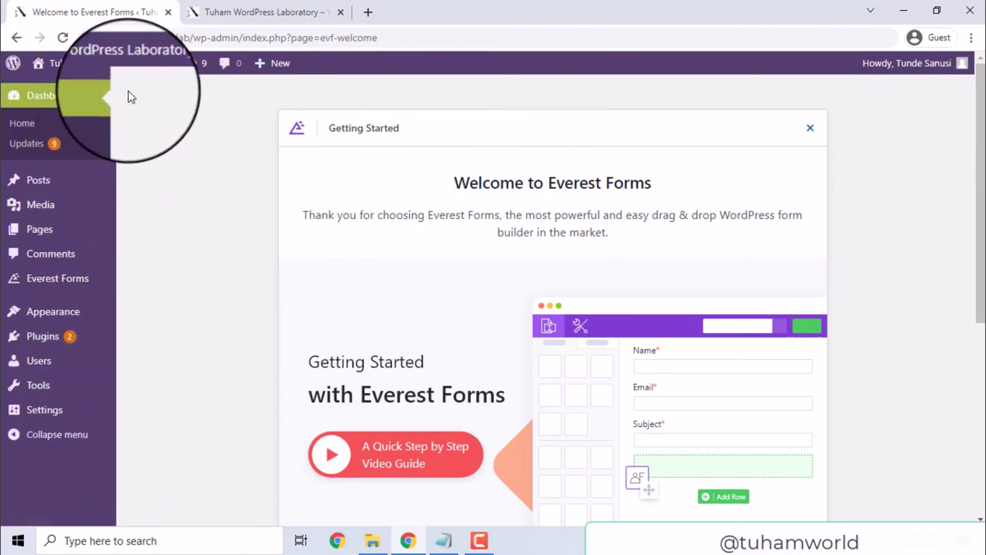
mouse_move(36, 281)
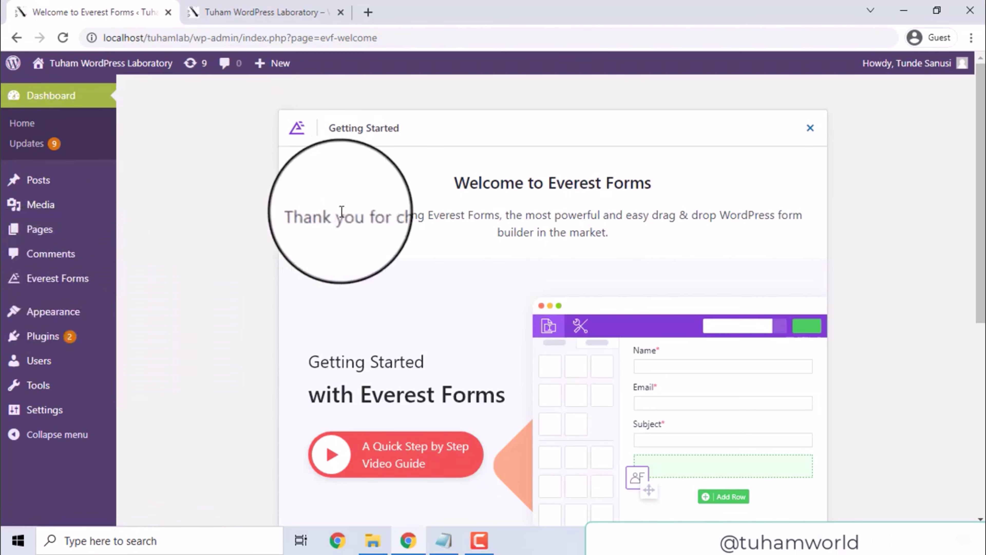
left_click_drag(981, 198, 980, 377)
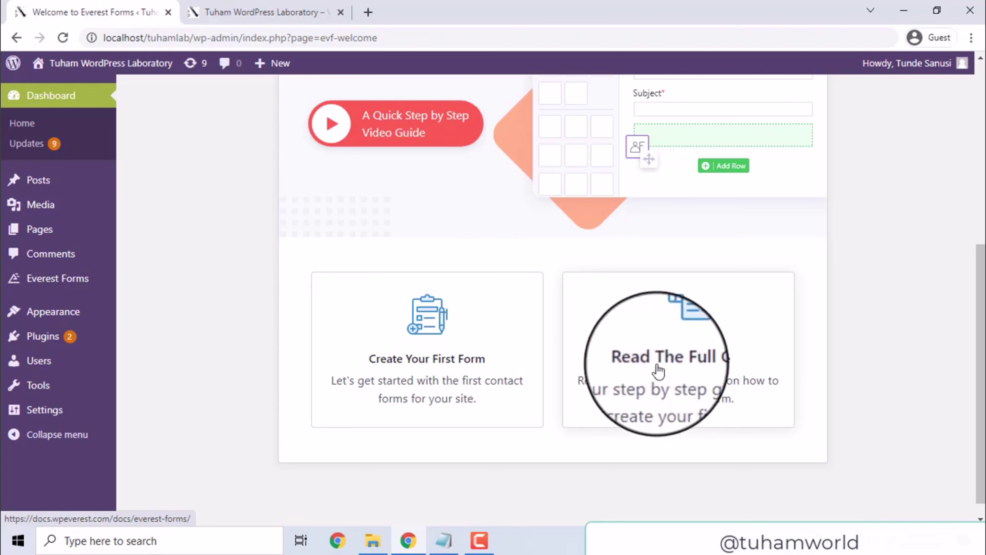
Start Create Your First Form and refresh the Everest Forms template list.
left_click(388, 351)
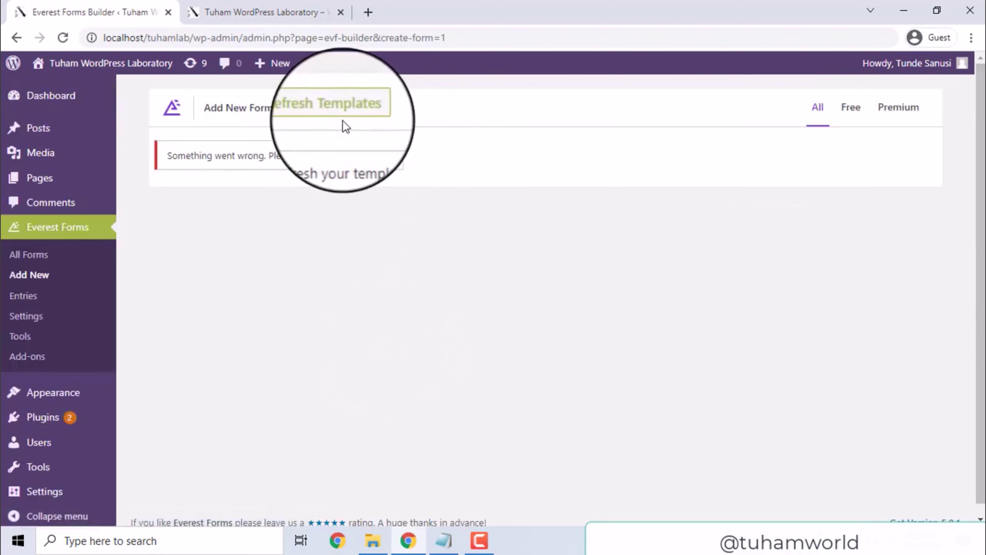
left_click(345, 102)
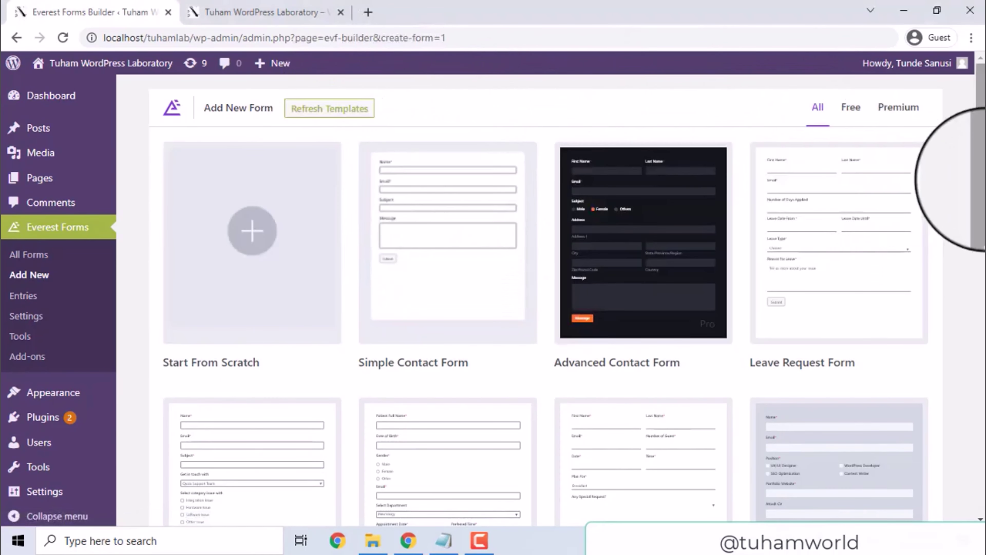
mouse_move(689, 190)
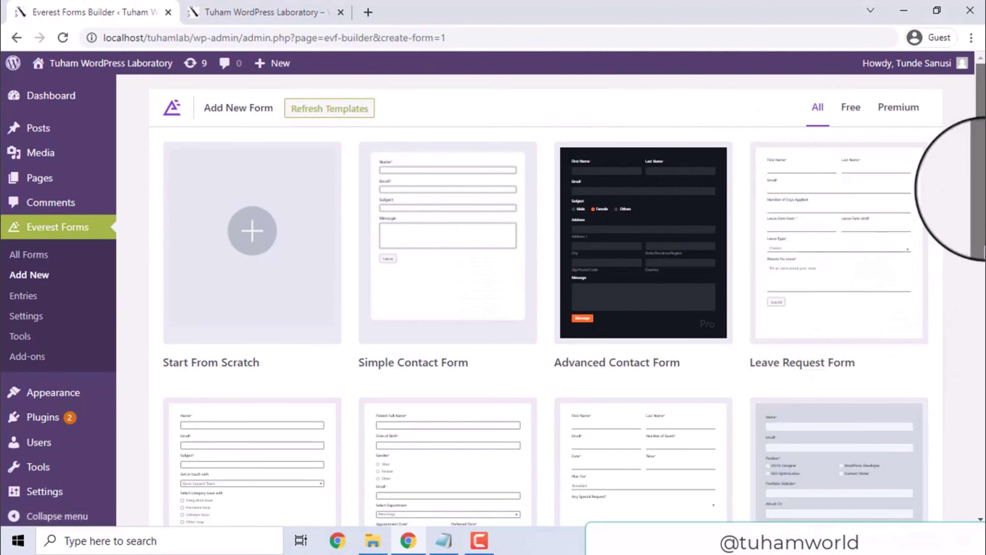
mouse_move(981, 189)
left_mouse_down()
mouse_move(983, 427)
mouse_move(983, 187)
left_mouse_up()
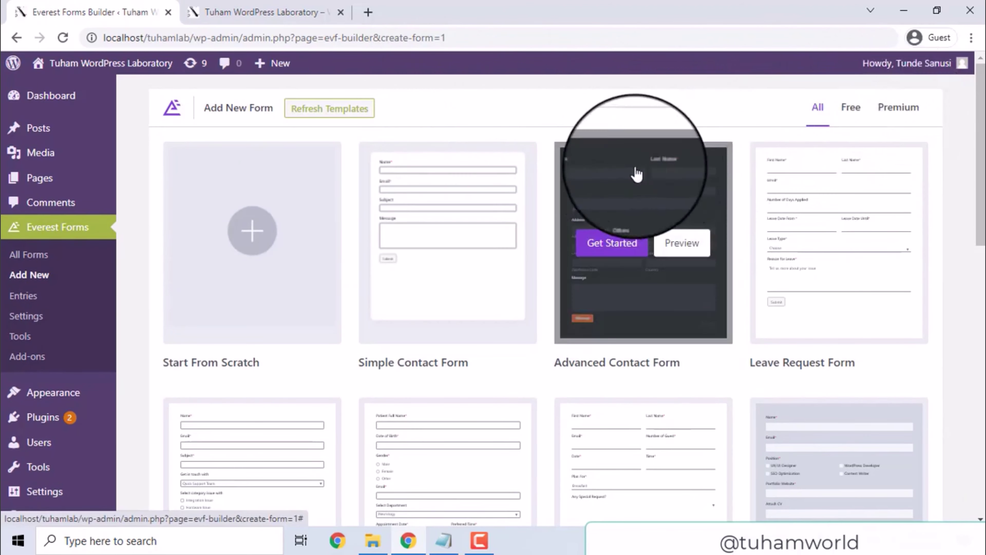
Filter the gallery to Free templates and scroll to the Restaurant Table Booking Form card.
left_click(852, 113)
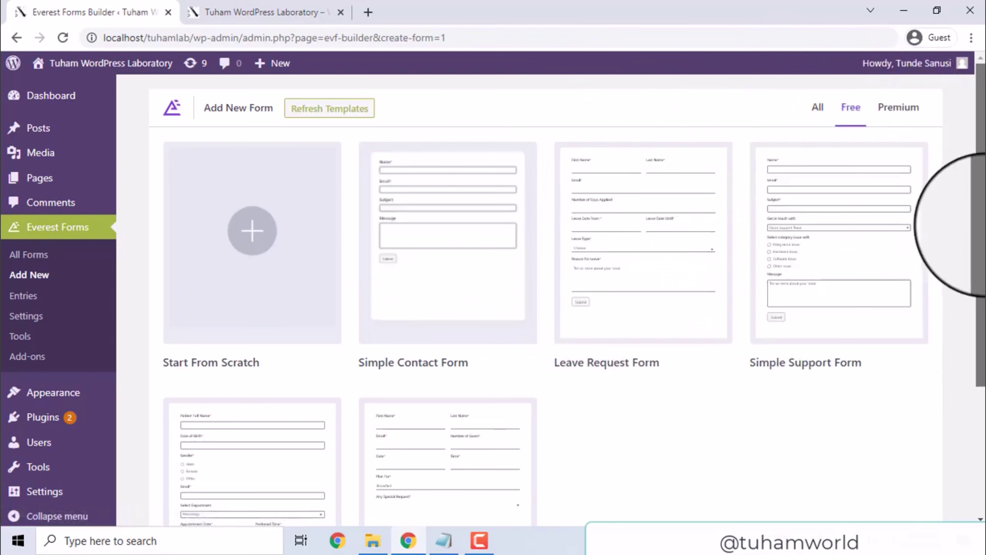
scroll(342, 293, "down", 2)
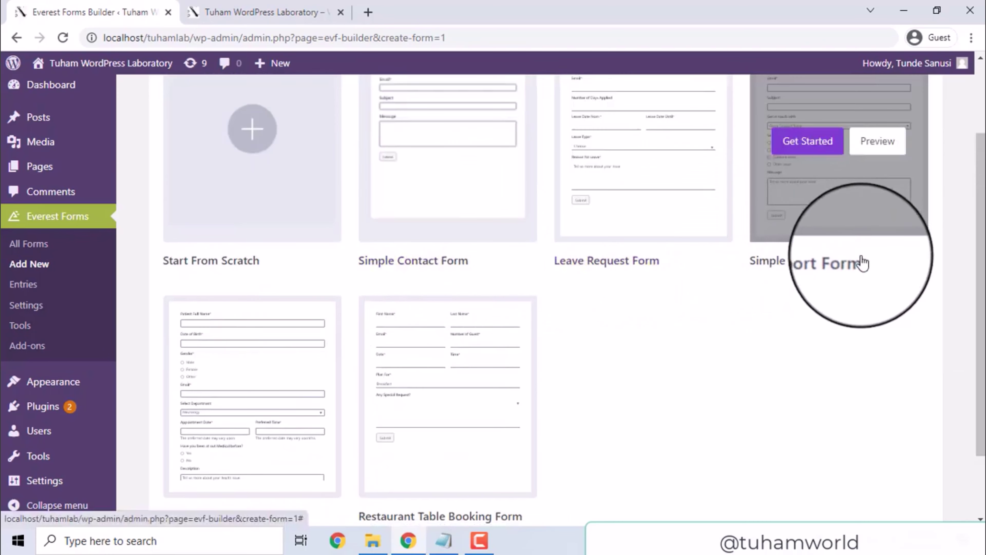
left_click_drag(981, 287, 977, 345)
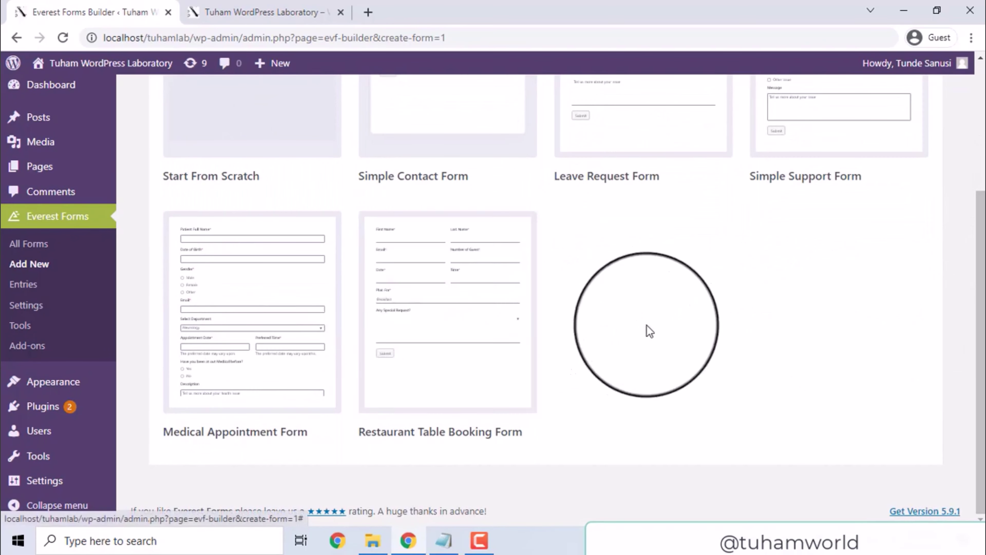
mouse_move(409, 317)
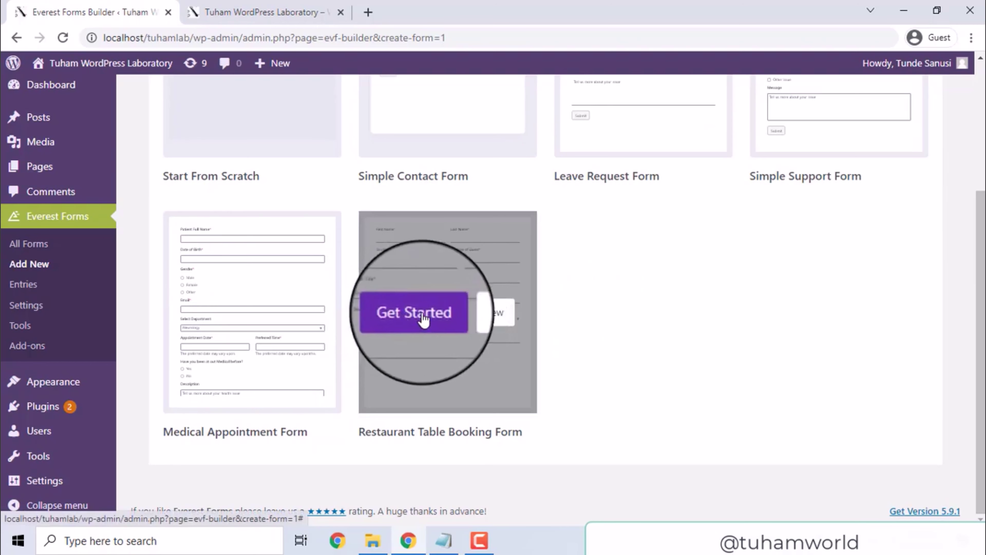
Preview the Restaurant Table Booking Form and test-fill the first name, last name and e-mail fields.
left_click(491, 313)
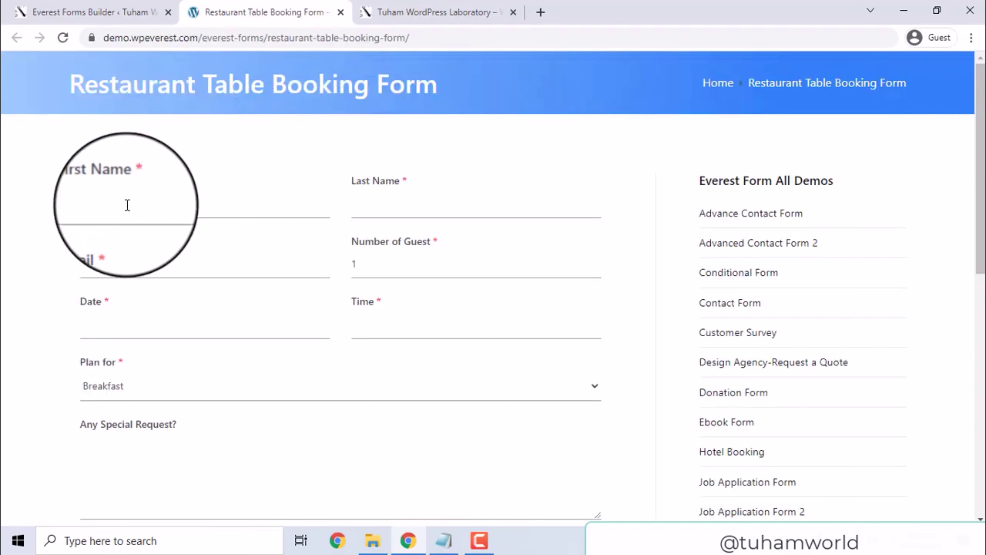
left_click(128, 205)
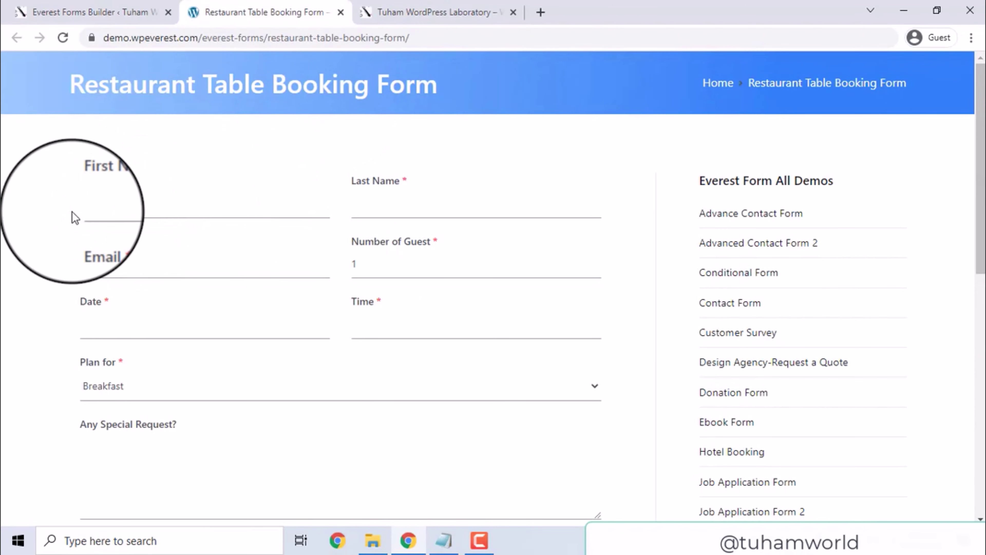
key("Tab")
key("ctrl+a")
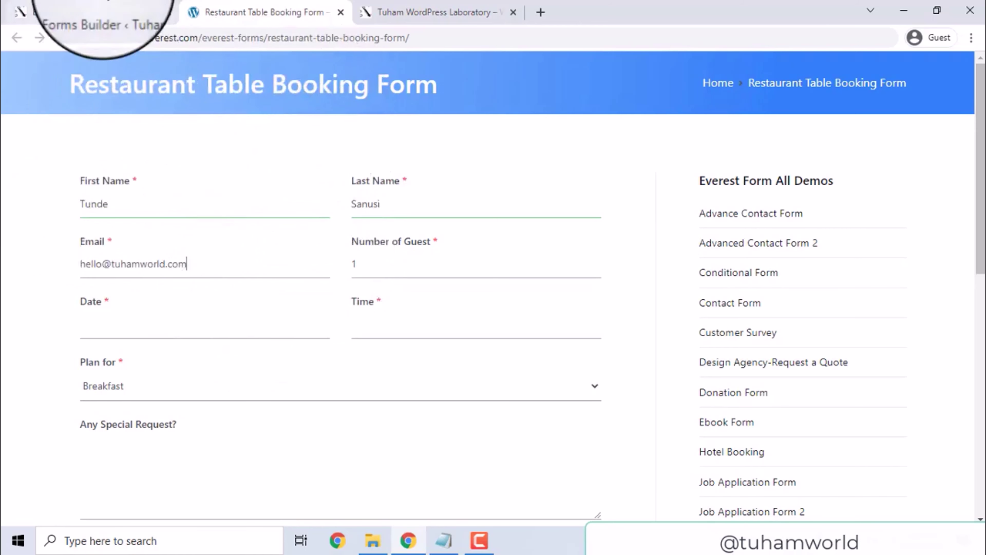
left_click(77, 13)
mouse_move(430, 314)
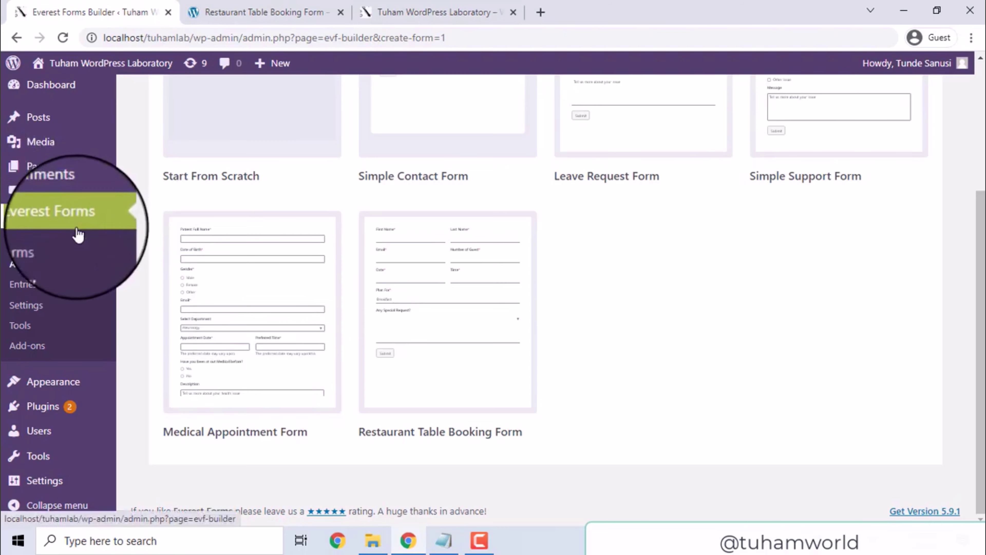
View Everest Forms All Forms, visit the site front page, then return via Dashboard to Everest Forms.
left_click(52, 252)
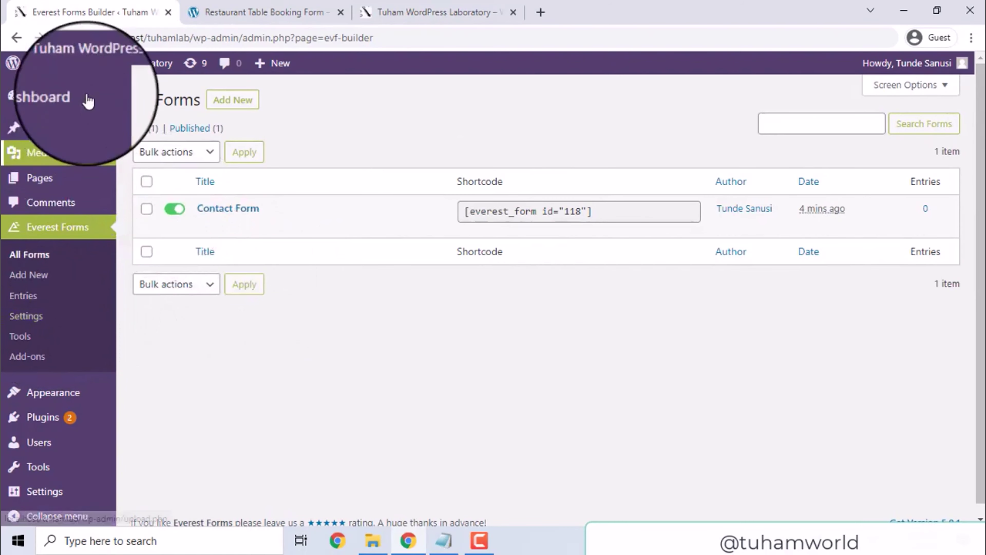
mouse_move(90, 63)
left_click(66, 94)
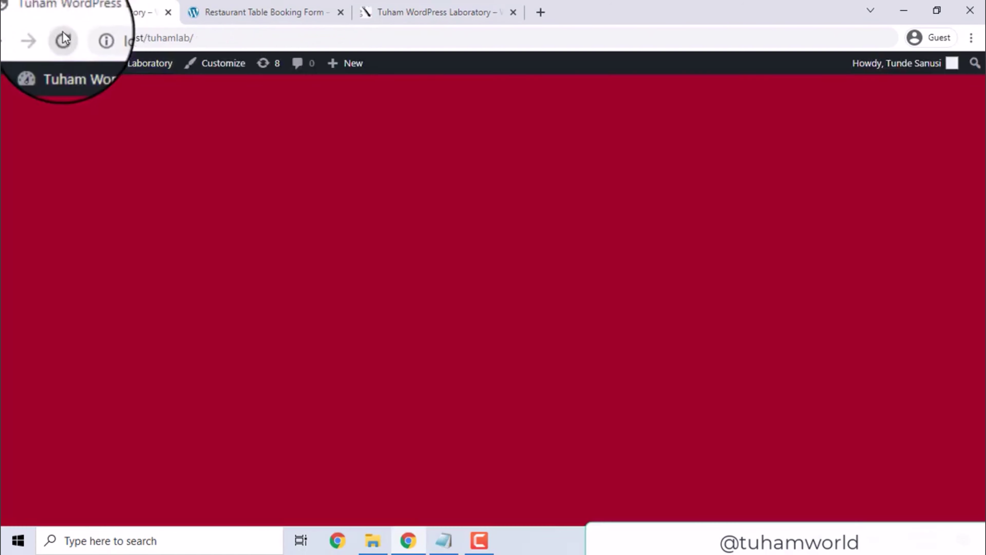
left_click(19, 41)
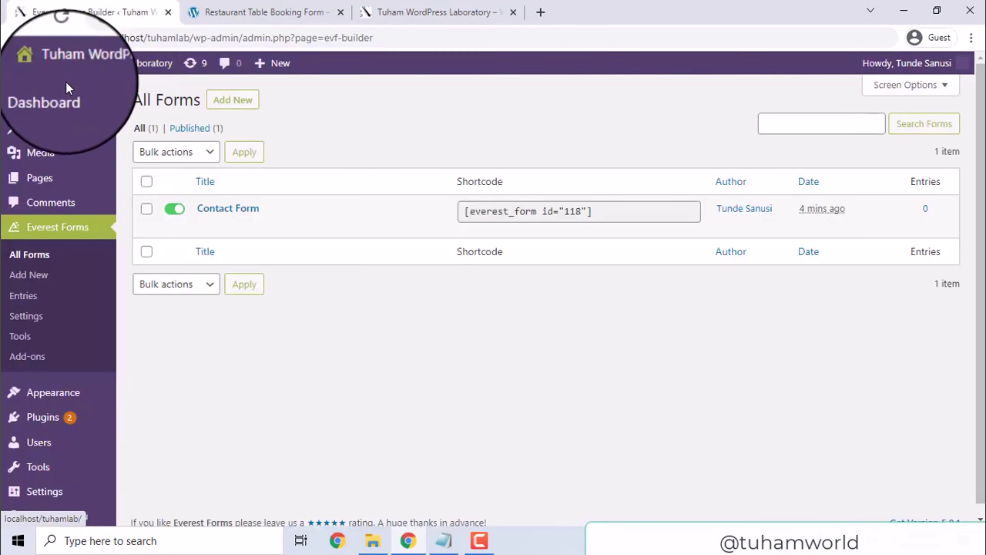
left_click(46, 99)
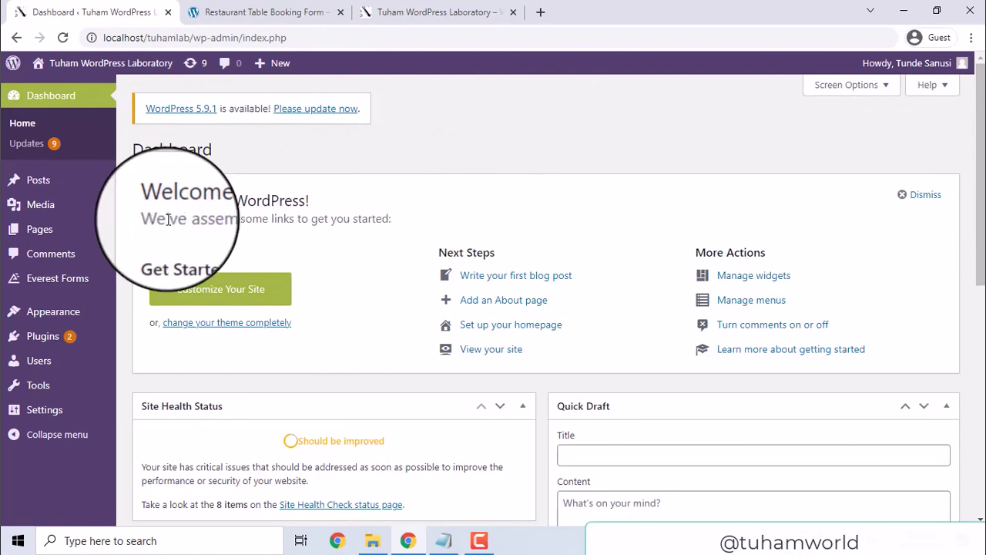
left_click(51, 282)
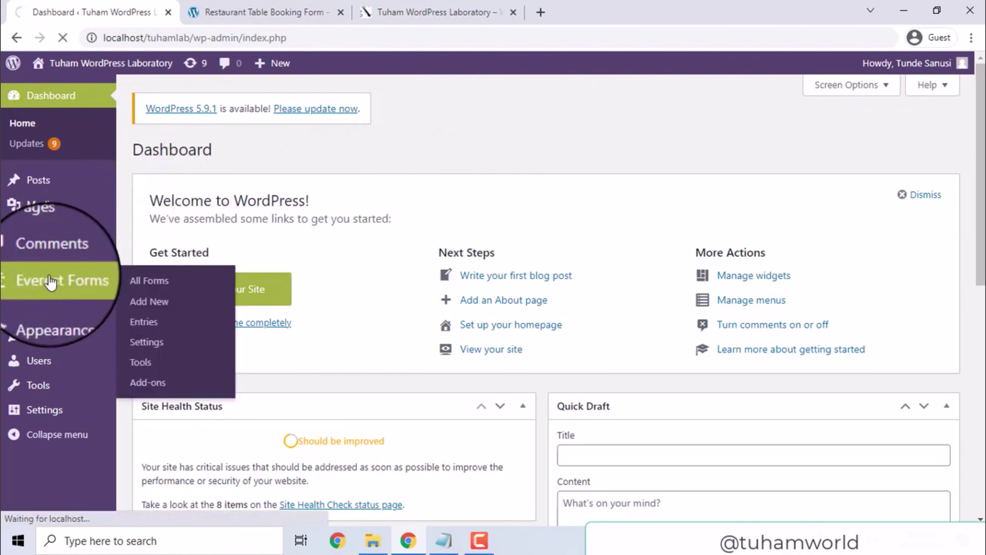